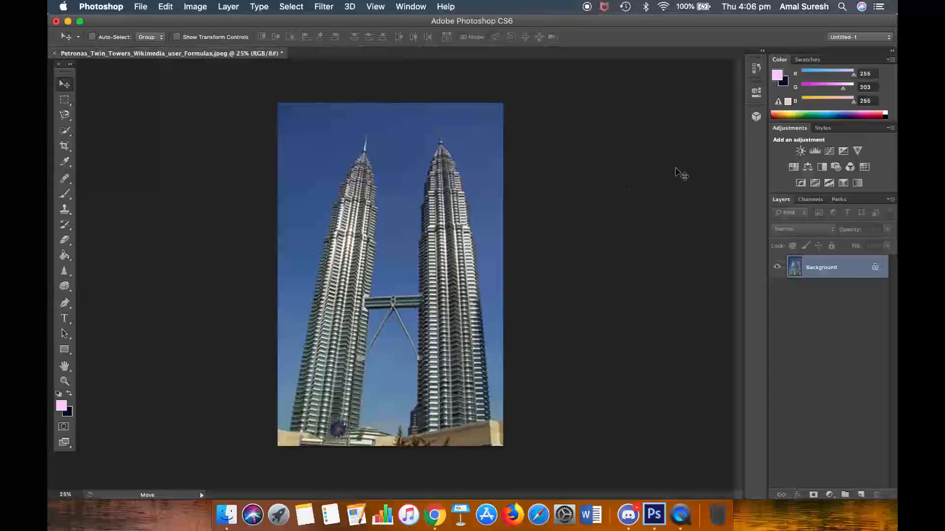
Add a Color Balance adjustment layer above the background photo and try shifting the midtones toward magenta.
click(809, 168)
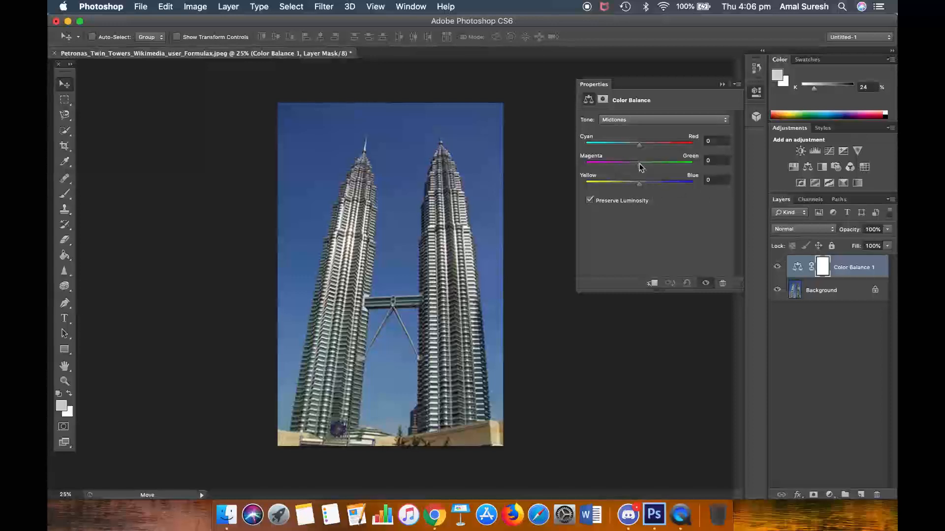
drag(641, 167, 592, 169)
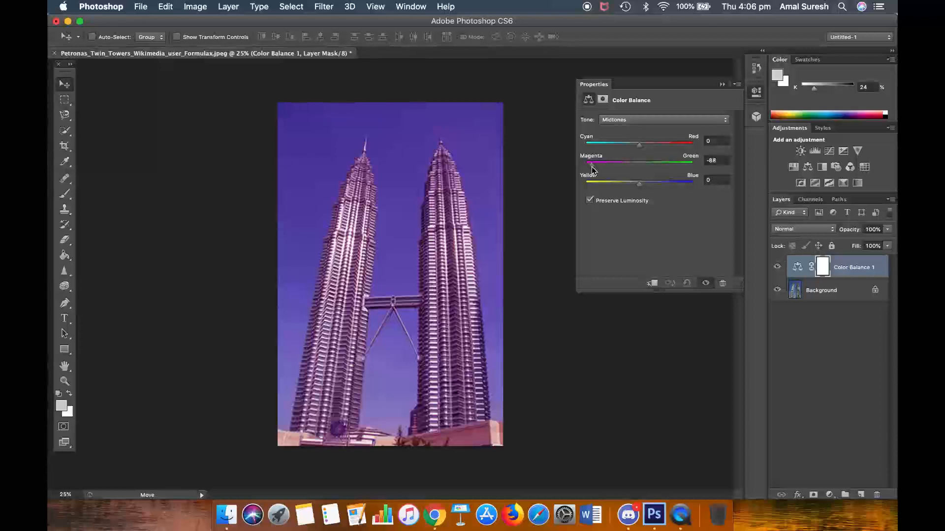
drag(596, 172, 639, 163)
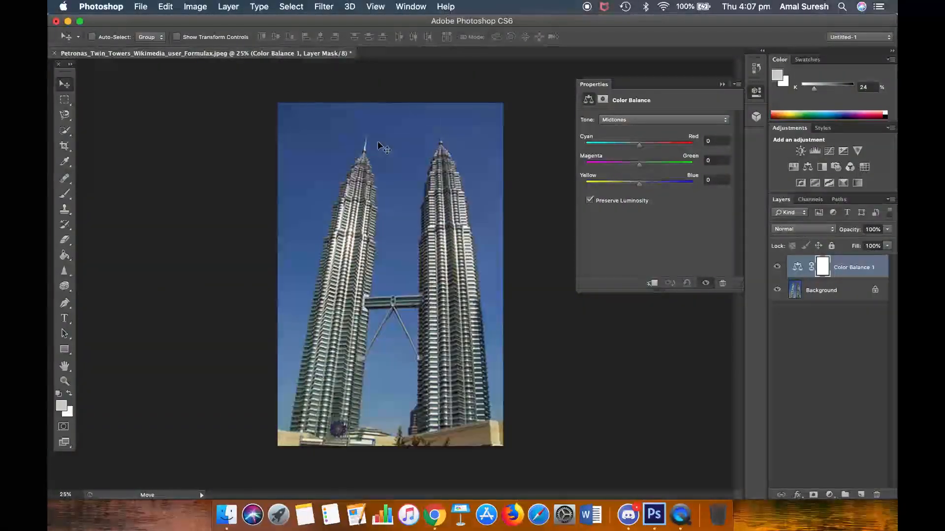
Set the foreground color to black (000000).
click(61, 405)
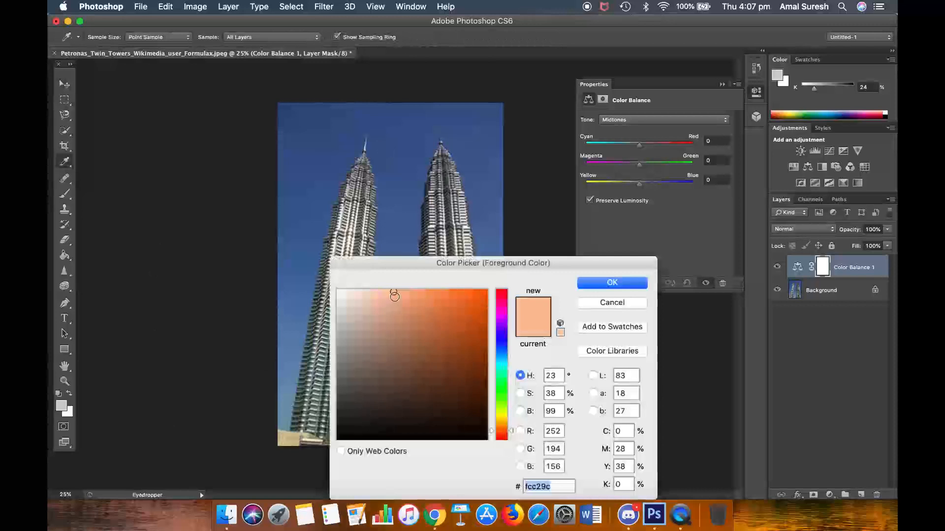
mouse_move(394, 295)
mouse_down()
mouse_move(482, 408)
mouse_move(501, 449)
mouse_up()
click(520, 467)
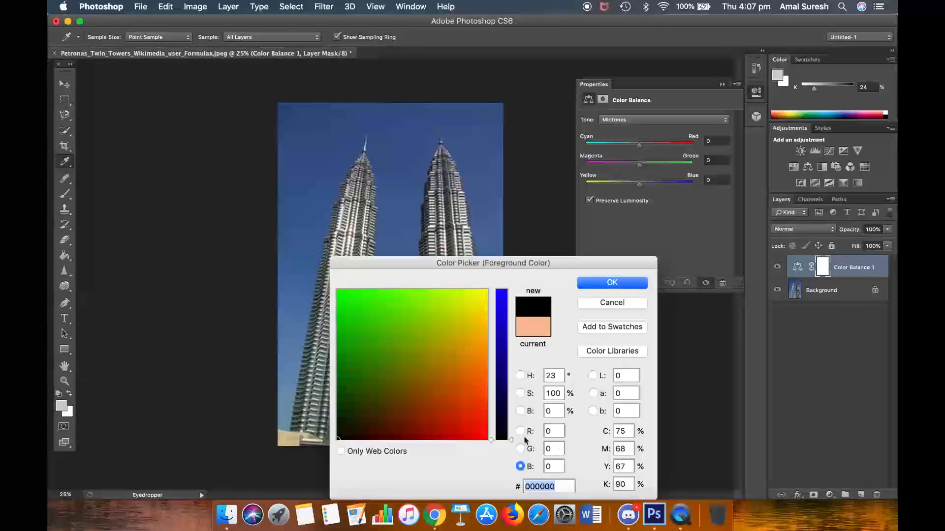
click(624, 283)
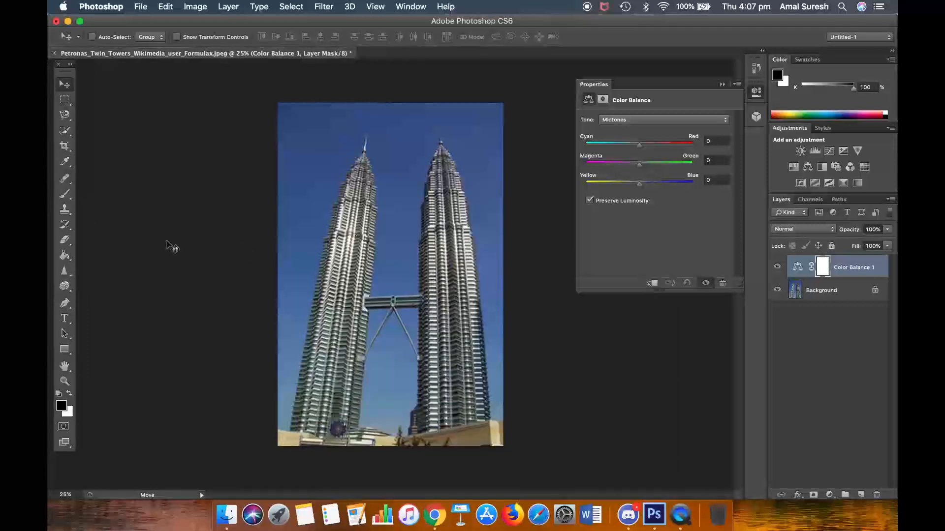
Choose the Brush tool and reduce its size to 400.
click(69, 197)
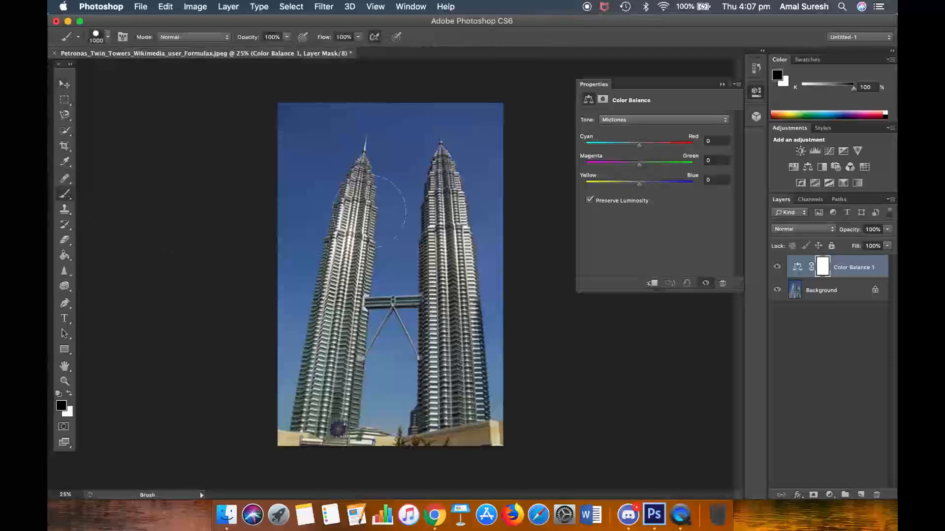
key(bracketleft)
key(bracketleft)
key(bracketleft)
key(bracketleft)
key(bracketleft)
key(bracketleft)
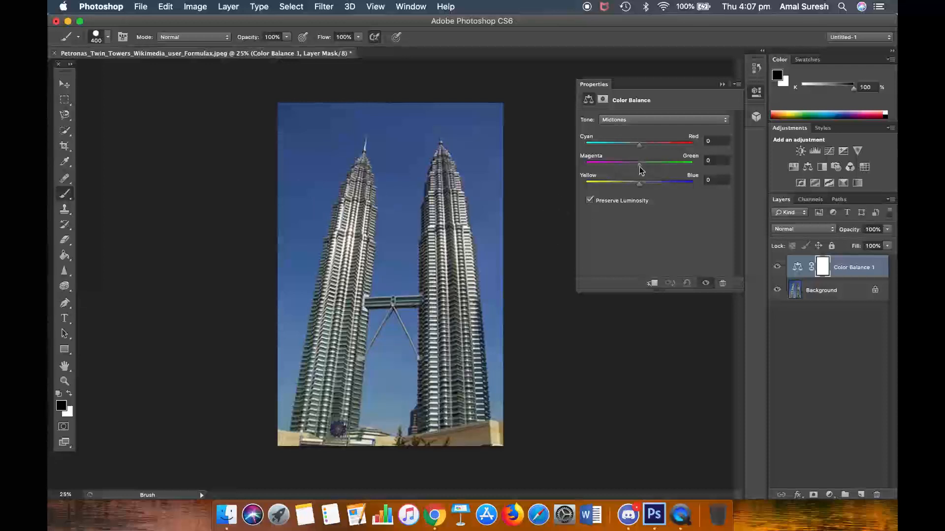
Set the midtones' magenta–green balance to -100 and paint black on the Color Balance mask over the left tower.
drag(640, 167, 557, 211)
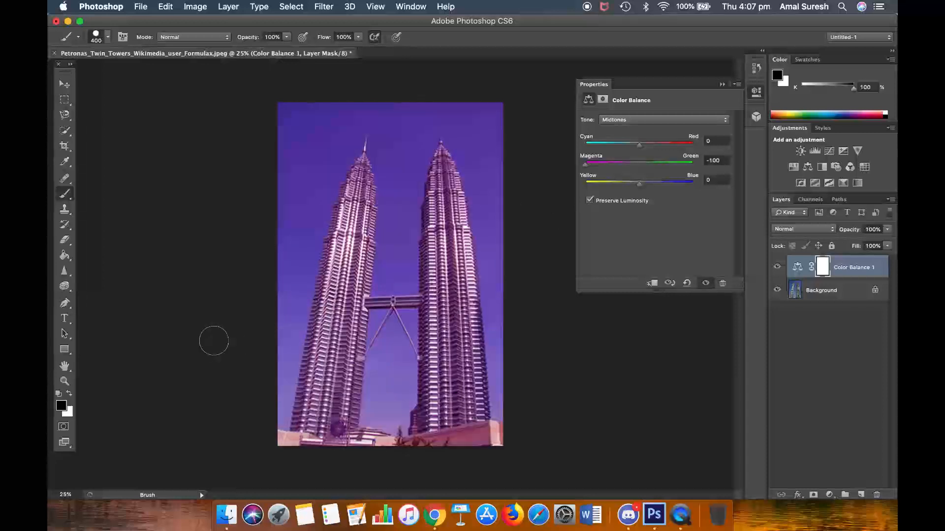
drag(356, 189, 358, 231)
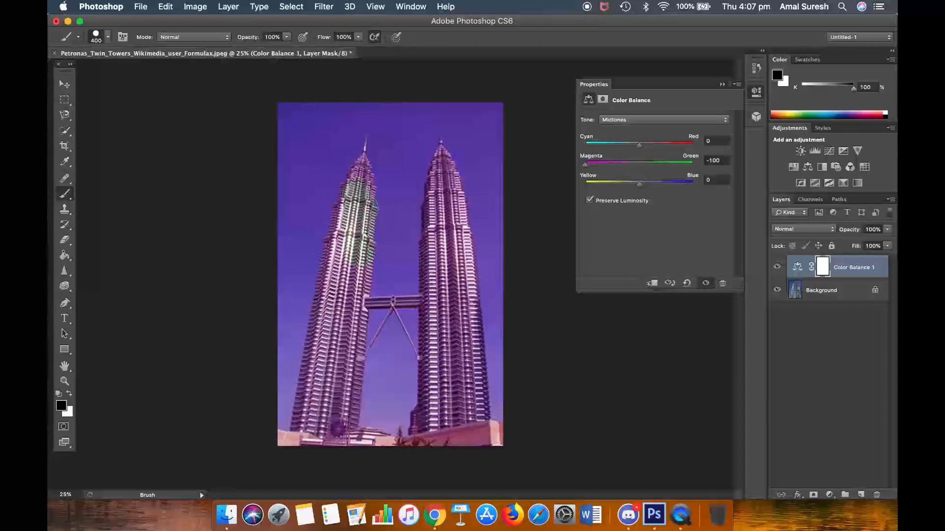
drag(358, 195, 363, 153)
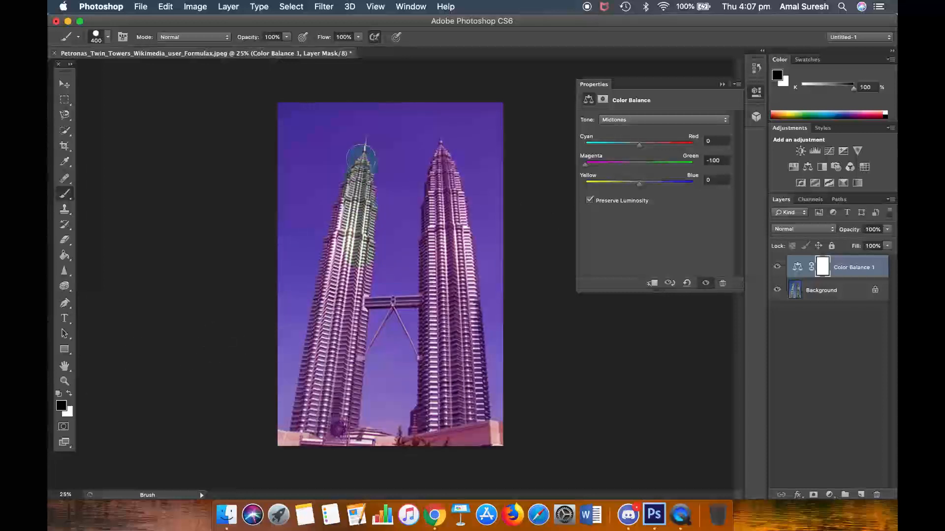
drag(327, 256, 315, 428)
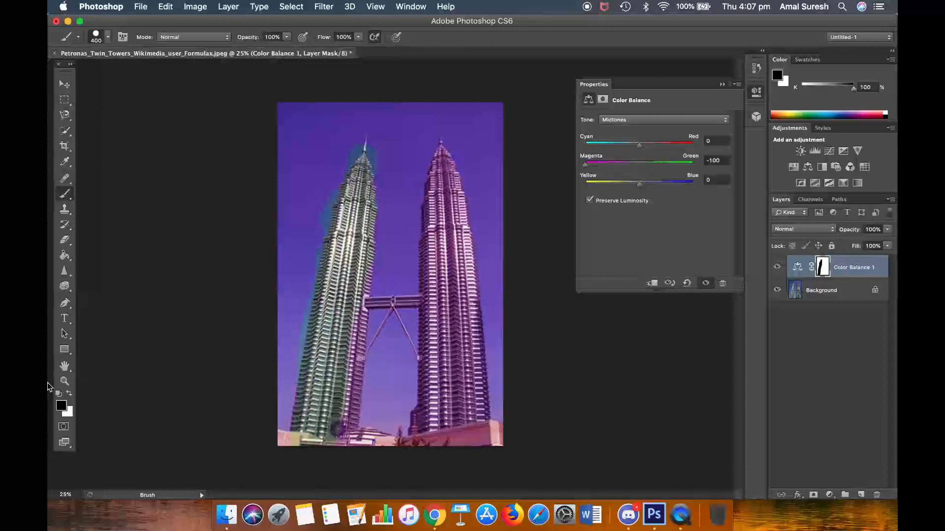
Paint white over the left tower on the Color Balance mask and undo the color shift so all balances are 0.
key(x)
mouse_move(358, 200)
mouse_down()
mouse_move(344, 323)
mouse_move(360, 159)
mouse_move(336, 317)
mouse_move(299, 254)
mouse_move(309, 342)
mouse_move(332, 405)
mouse_up()
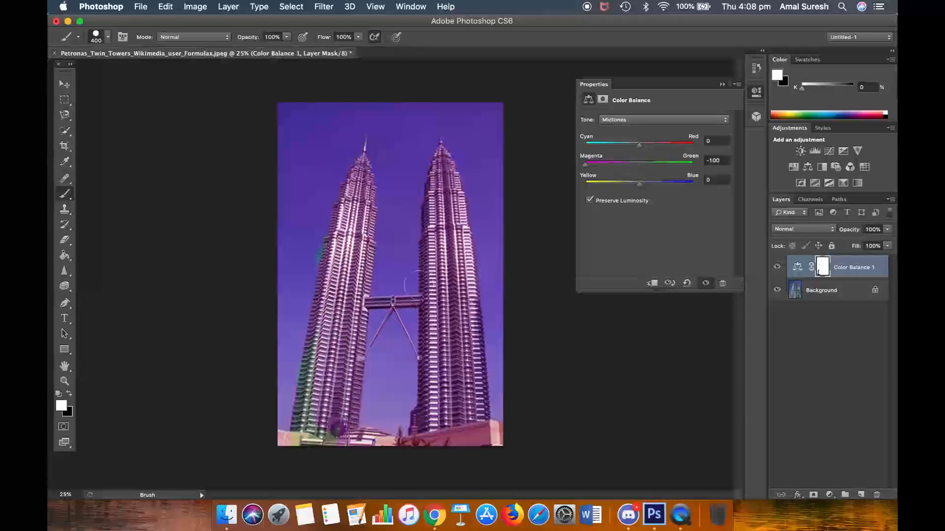
drag(310, 344, 286, 480)
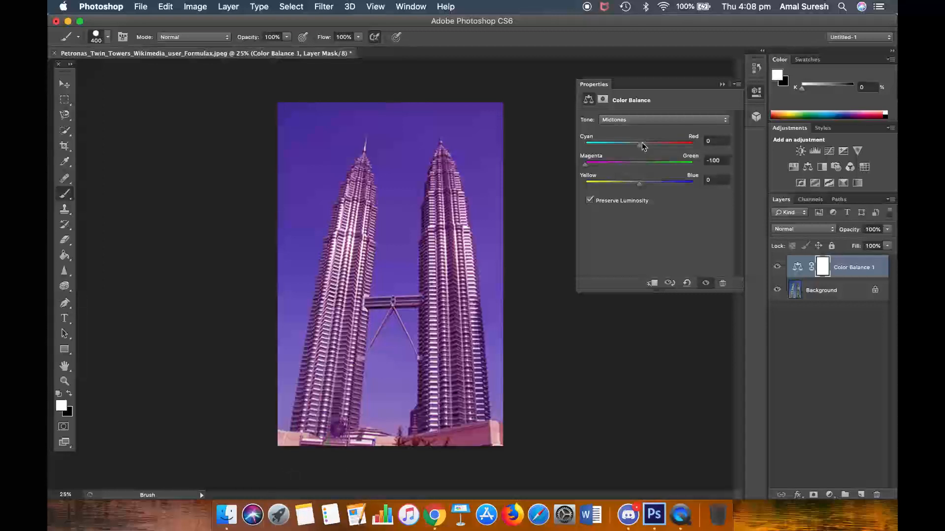
mouse_move(641, 147)
mouse_down()
mouse_move(675, 150)
mouse_move(636, 157)
mouse_up()
key(super+z)
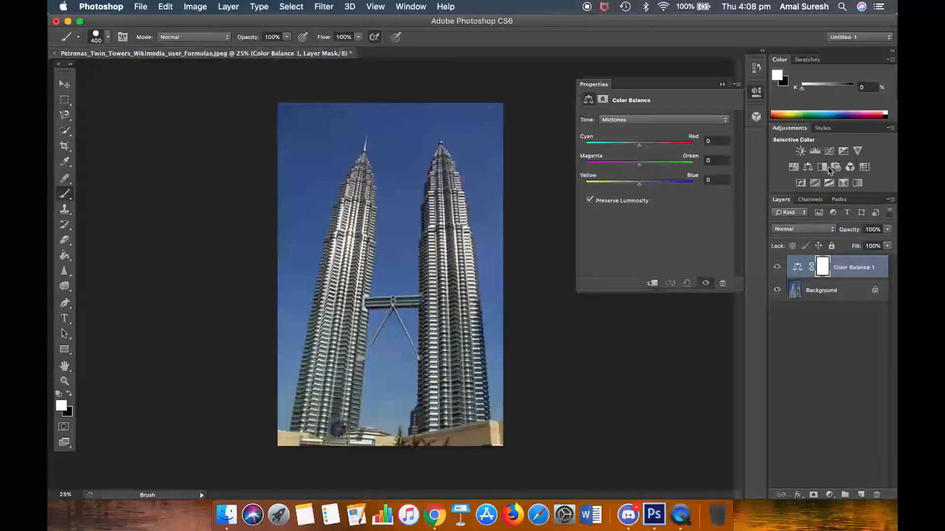
Add a Brightness/Contrast adjustment layer with Brightness 23 and Contrast 21.
click(801, 151)
drag(655, 151, 660, 181)
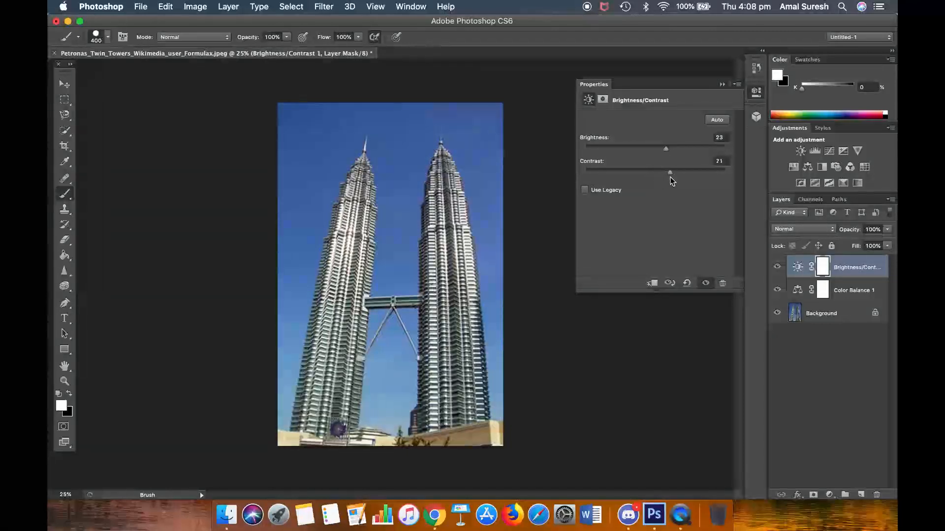
click(722, 85)
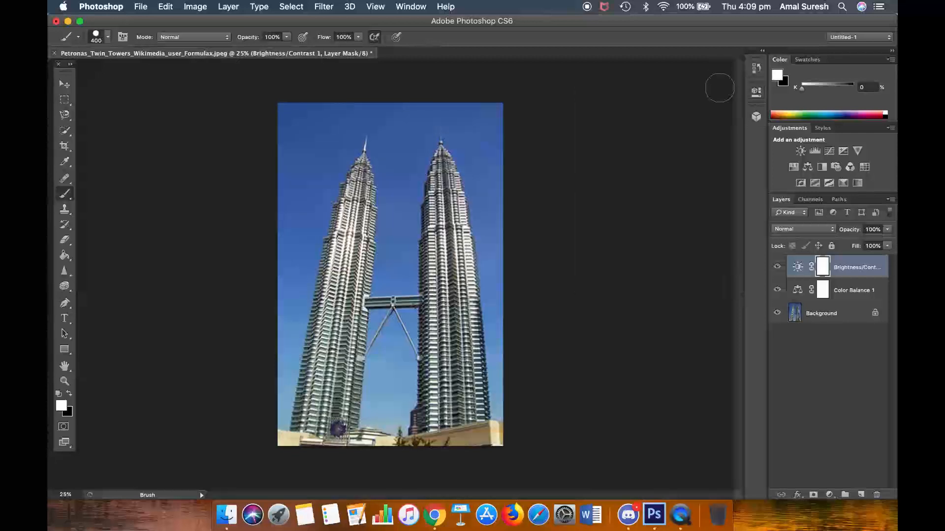
Add an Exposure adjustment layer and set its exposure to +0.67.
click(842, 151)
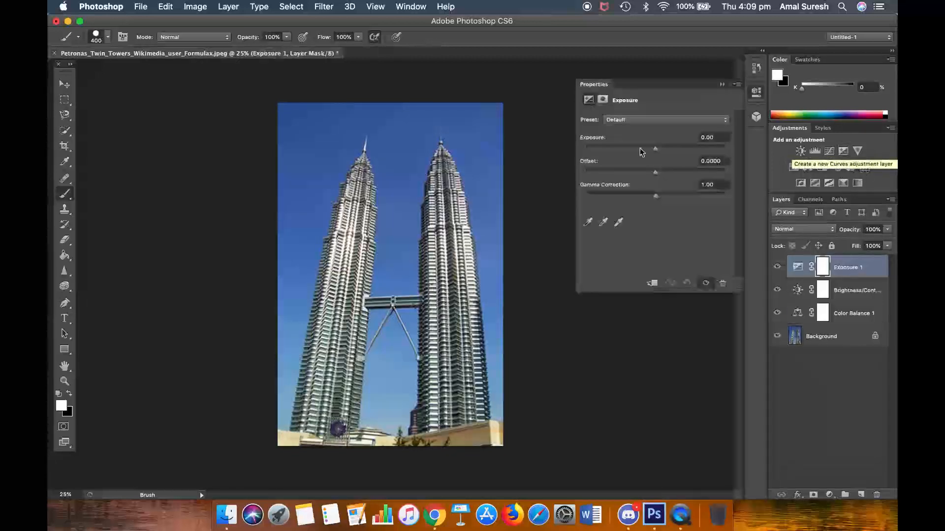
mouse_move(655, 149)
mouse_down()
mouse_move(666, 151)
mouse_move(640, 149)
mouse_move(660, 151)
mouse_up()
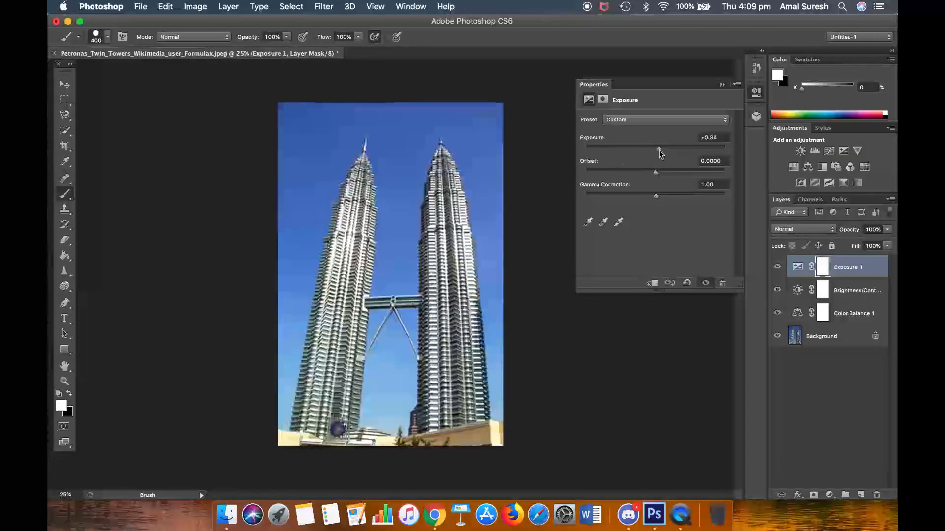
drag(659, 150, 664, 152)
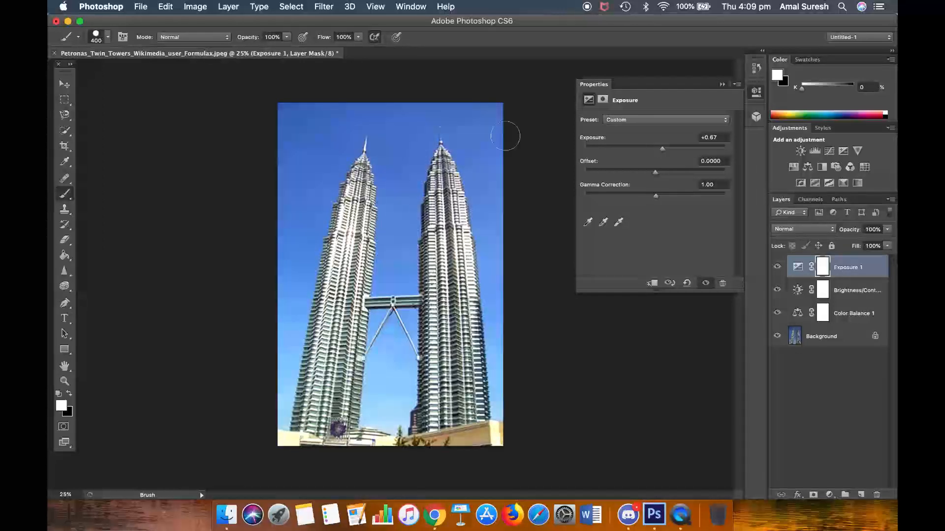
Paint black on the Exposure mask over the sky around and between the towers, keeping the brightening on the towers.
key(x)
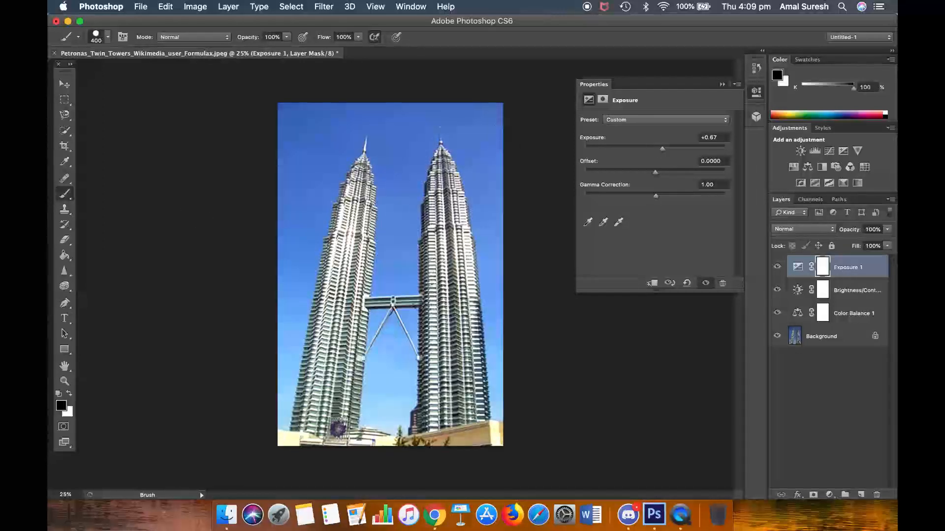
key(x)
key(x)
key(x)
key(x)
mouse_move(318, 167)
mouse_down()
mouse_move(305, 173)
mouse_move(335, 137)
mouse_up()
mouse_move(268, 172)
mouse_down()
mouse_move(328, 75)
mouse_move(236, 212)
mouse_move(303, 102)
mouse_move(248, 146)
mouse_move(188, 301)
mouse_move(338, 108)
mouse_move(251, 253)
mouse_move(358, 130)
mouse_move(332, 177)
mouse_up()
key(super+z)
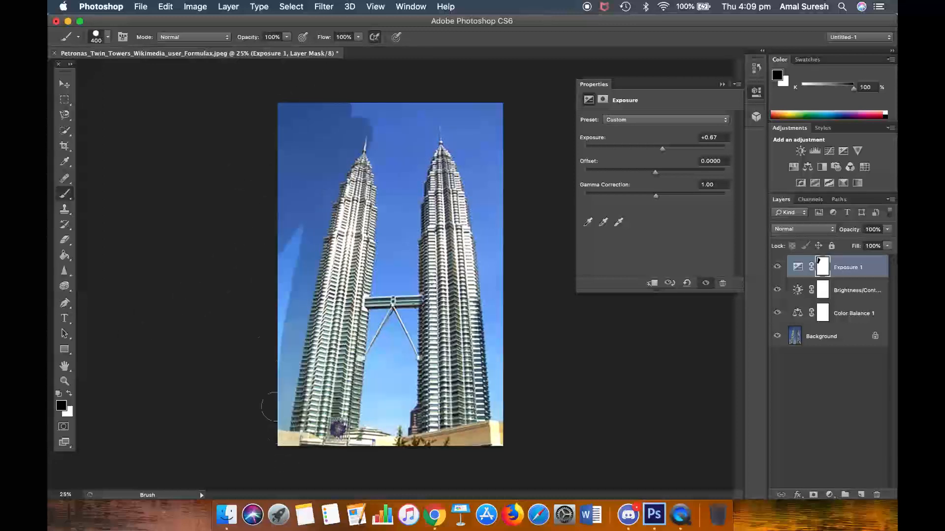
mouse_move(355, 95)
mouse_down()
mouse_move(380, 127)
mouse_move(389, 178)
mouse_move(378, 458)
mouse_move(387, 450)
mouse_move(384, 394)
mouse_up()
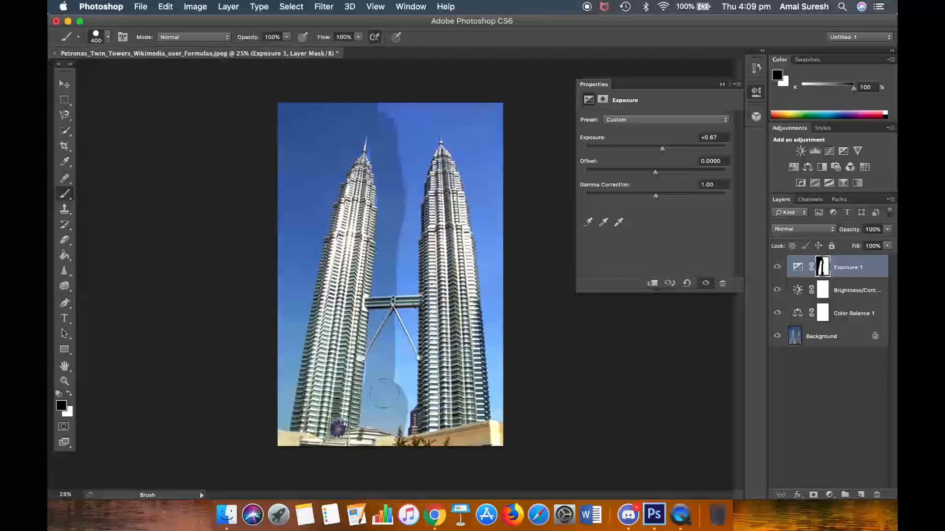
mouse_move(395, 425)
mouse_down()
mouse_move(405, 279)
mouse_move(396, 86)
mouse_up()
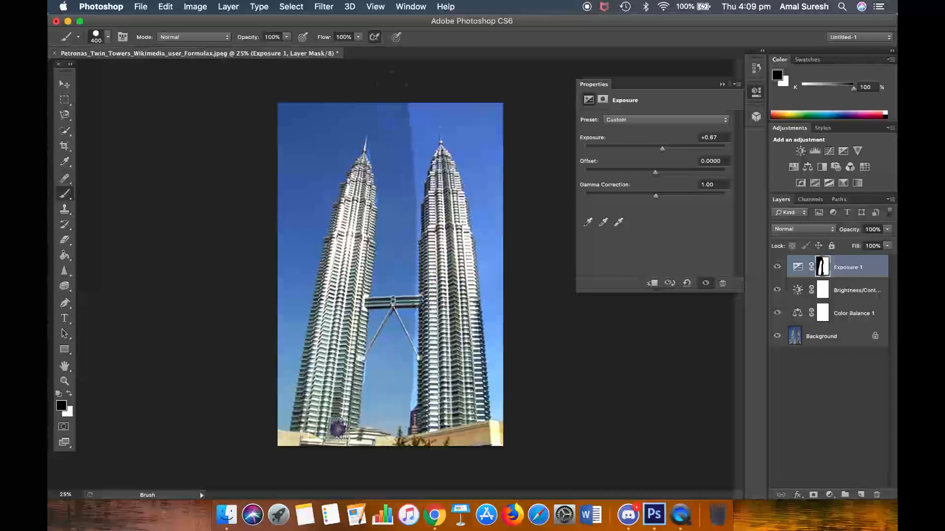
mouse_move(394, 155)
mouse_down()
mouse_move(406, 203)
mouse_move(421, 130)
mouse_move(441, 114)
mouse_move(456, 122)
mouse_move(489, 185)
mouse_move(503, 370)
mouse_move(492, 414)
mouse_move(469, 174)
mouse_move(486, 107)
mouse_move(456, 113)
mouse_move(451, 102)
mouse_move(407, 149)
mouse_up()
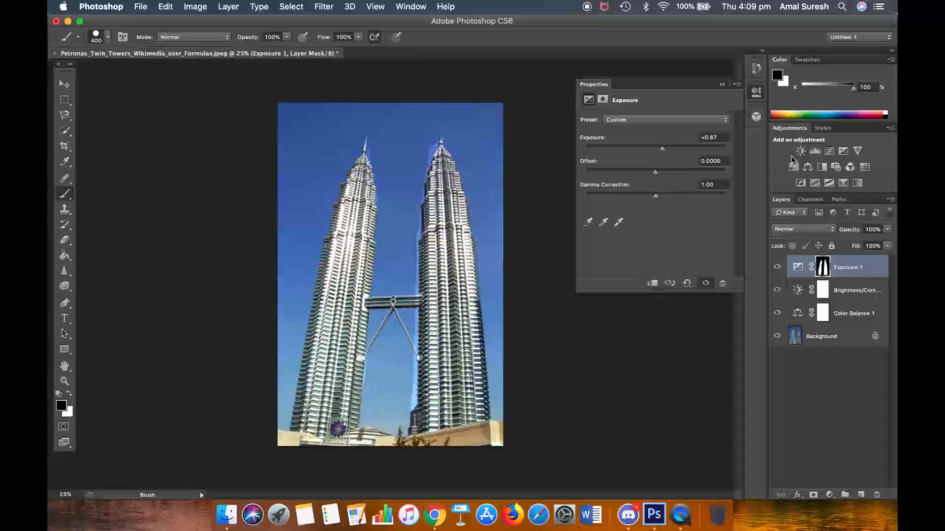
Add a Vibrance adjustment layer with Vibrance +5 and Saturation -100.
click(857, 151)
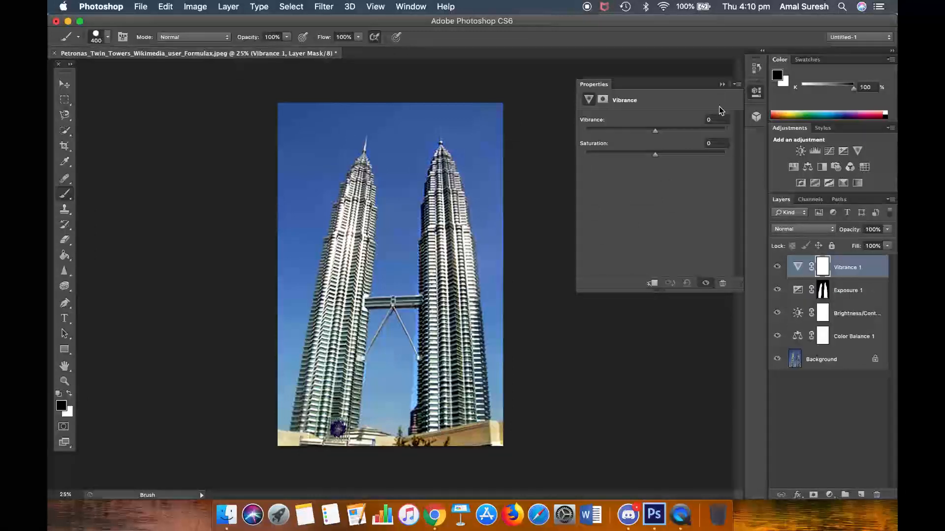
drag(655, 131, 696, 155)
mouse_move(671, 132)
mouse_down()
mouse_move(643, 133)
mouse_move(658, 133)
mouse_up()
drag(697, 160, 529, 163)
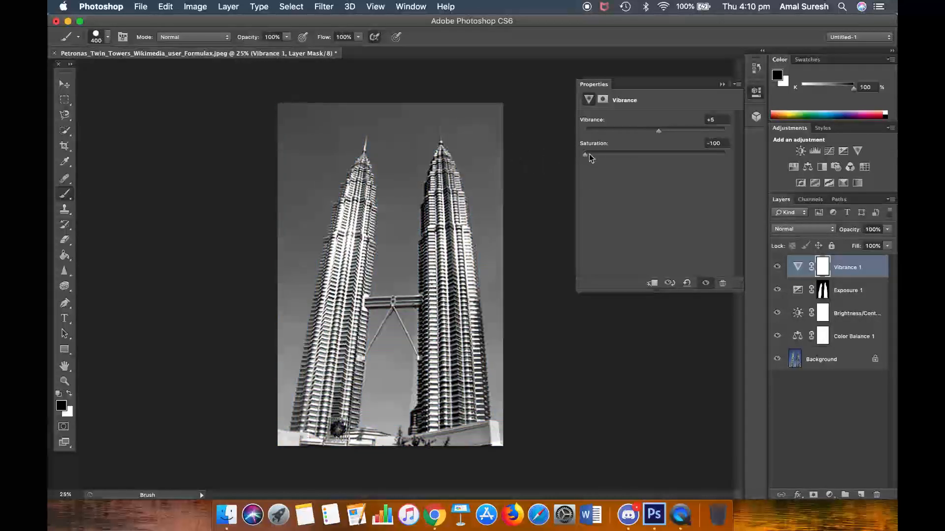
Paint black on the Vibrance mask over the sky and left tower area, and raise the layer's saturation.
key(x)
key(x)
mouse_move(316, 141)
mouse_down()
mouse_move(315, 199)
mouse_move(269, 251)
mouse_move(229, 199)
mouse_up()
mouse_move(246, 238)
mouse_down()
mouse_move(253, 444)
mouse_move(267, 419)
mouse_move(276, 429)
mouse_move(289, 335)
mouse_move(267, 389)
mouse_move(270, 418)
mouse_up()
drag(317, 273, 344, 102)
drag(589, 159, 724, 154)
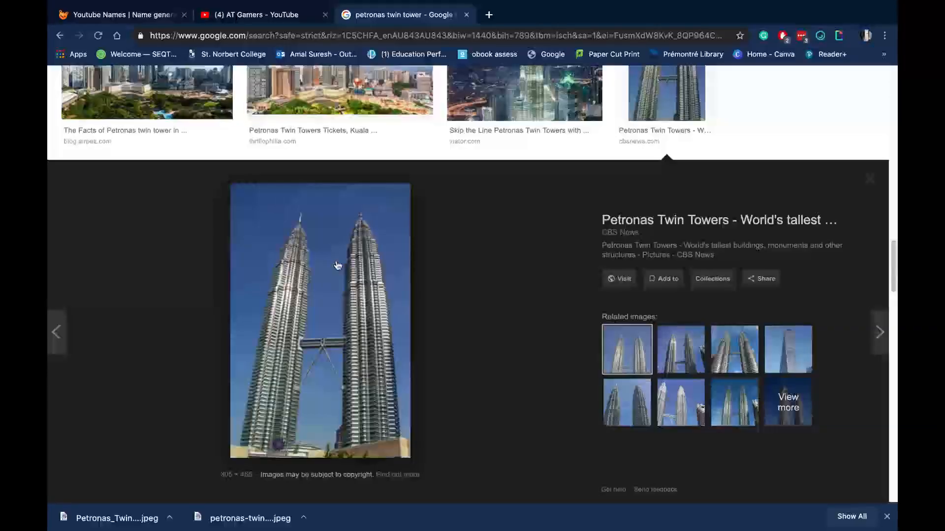
Examine the original Petronas Twin Towers photo in the browser's image results and compare it with the edited version.
scroll(338, 266, up, 3)
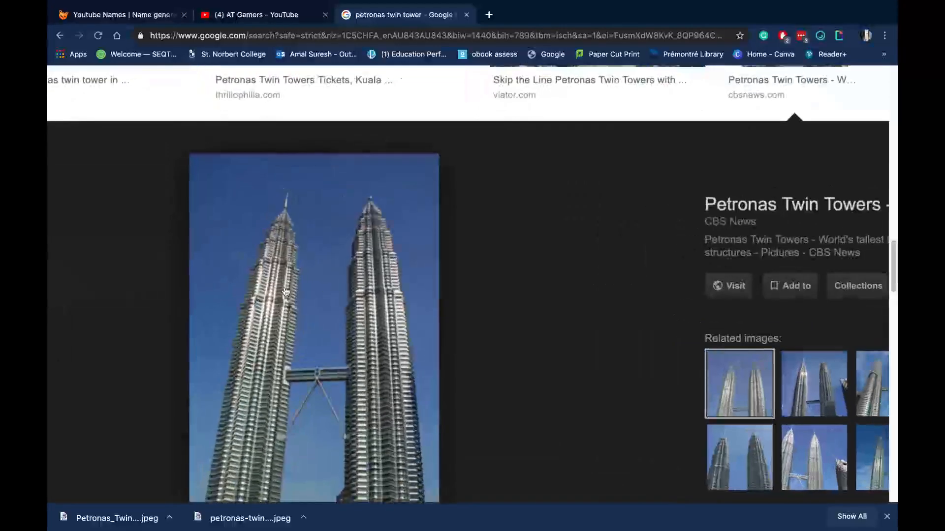
scroll(286, 292, down, 3)
scroll(286, 292, up, 2)
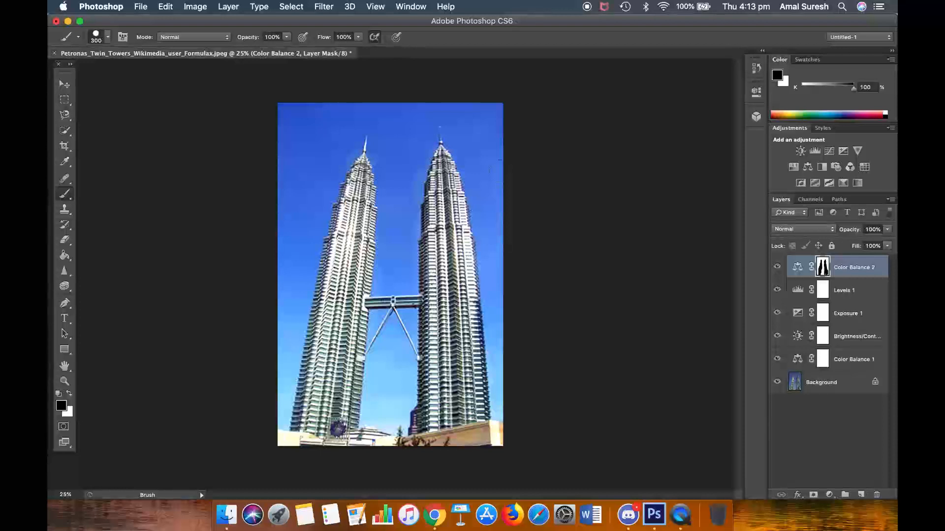
key(ctrl+Left)
key(ctrl+Left)
key(ctrl+Right)
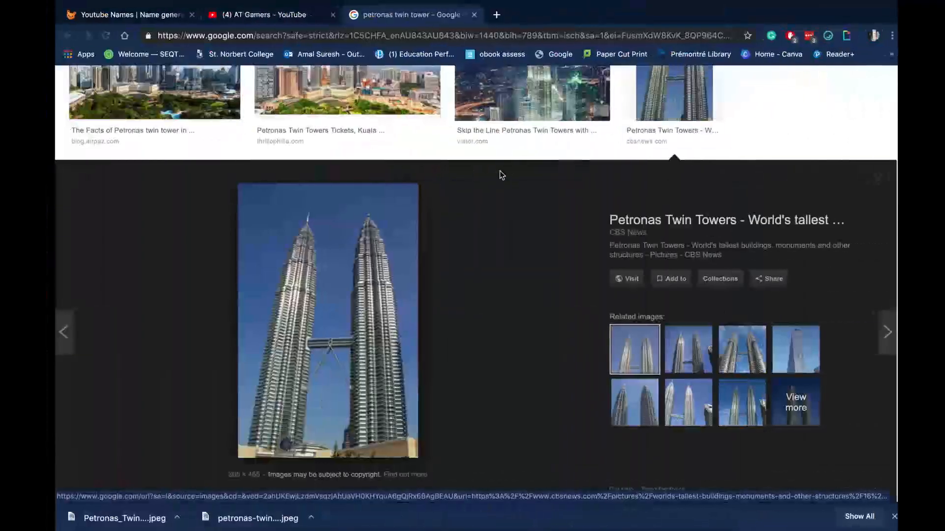
key(ctrl+Right)
key(ctrl+Right)
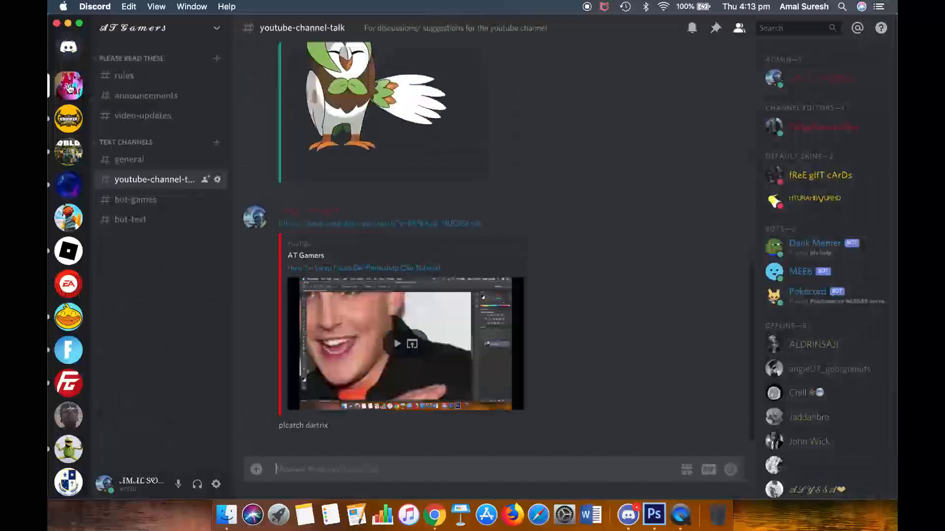
click(681, 514)
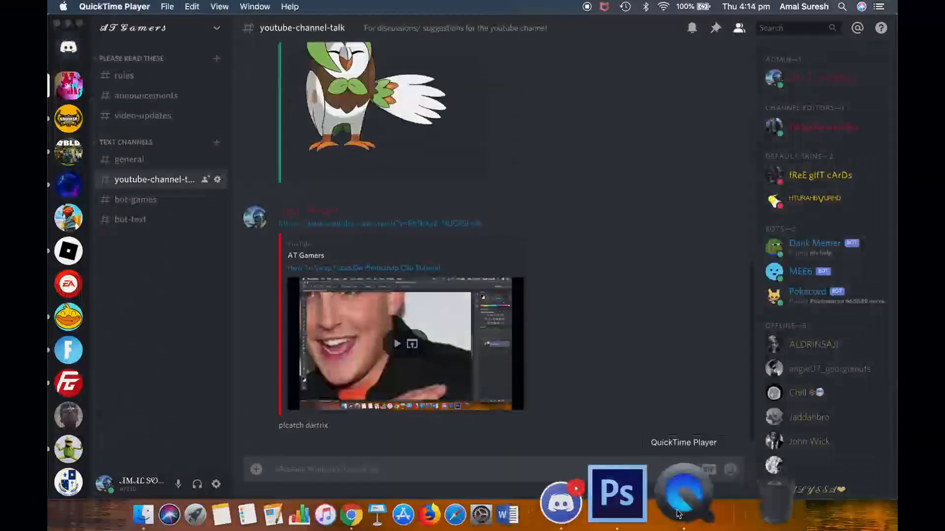
click(168, 7)
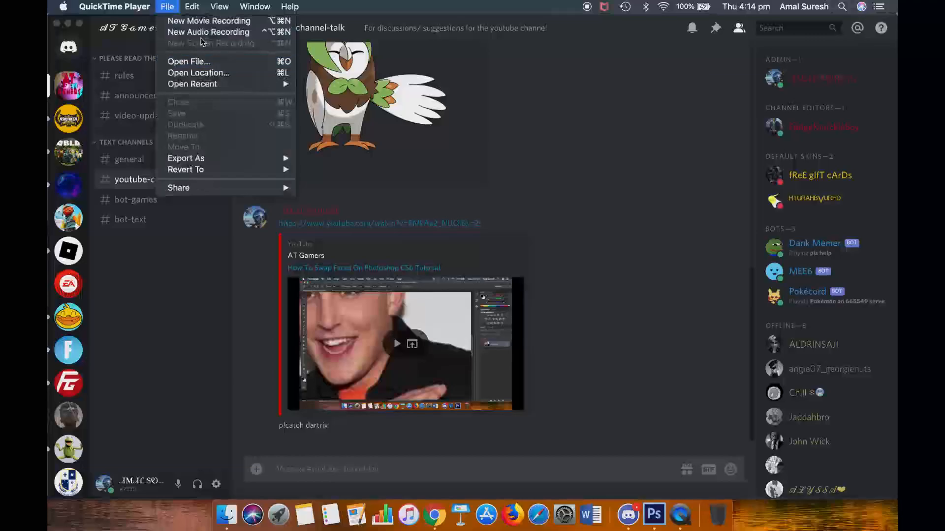